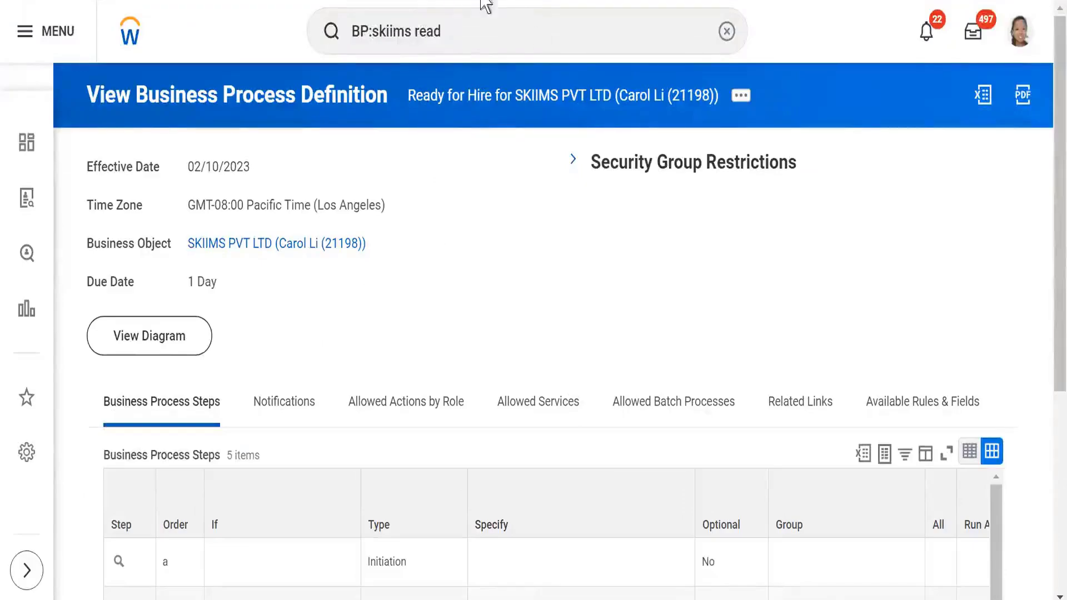
# Step: Duplicate the browser tab that shows the Ready for Hire business process definition
pyautogui.rightClick(351, 0)
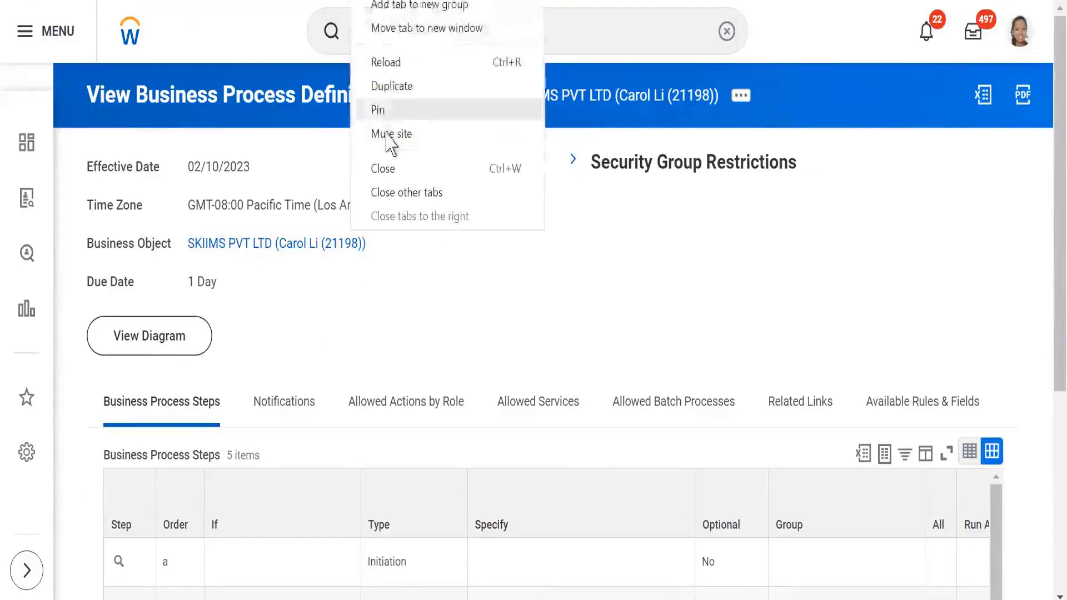
pyautogui.click(388, 86)
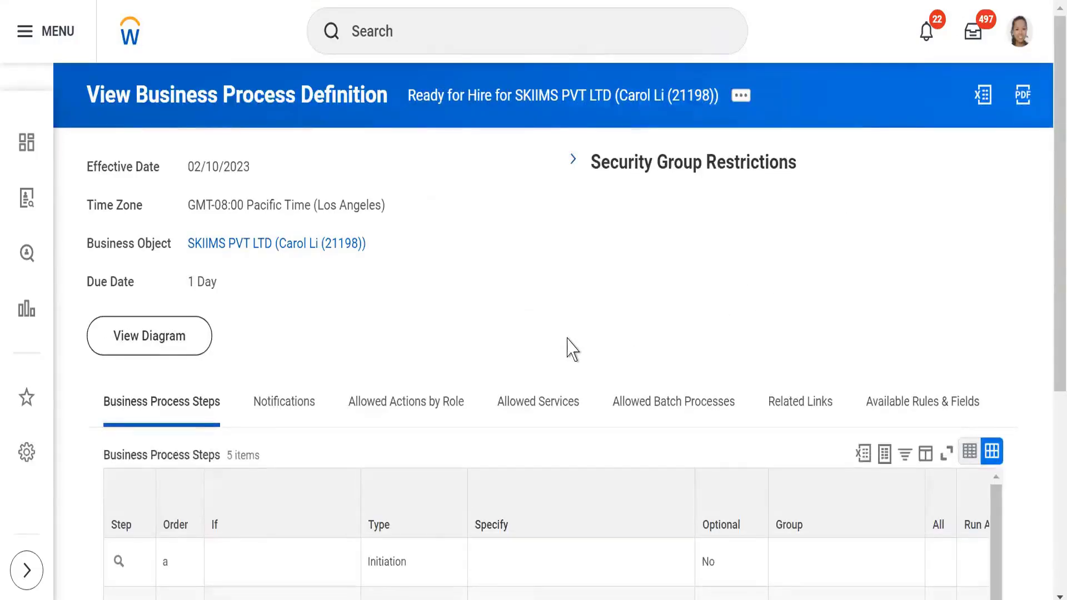
pyautogui.click(319, 417)
# Step: Search for "BP:job application skiims" and open the Job Application business process definition for SKIIMS PVT LTD
pyautogui.click(370, 27)
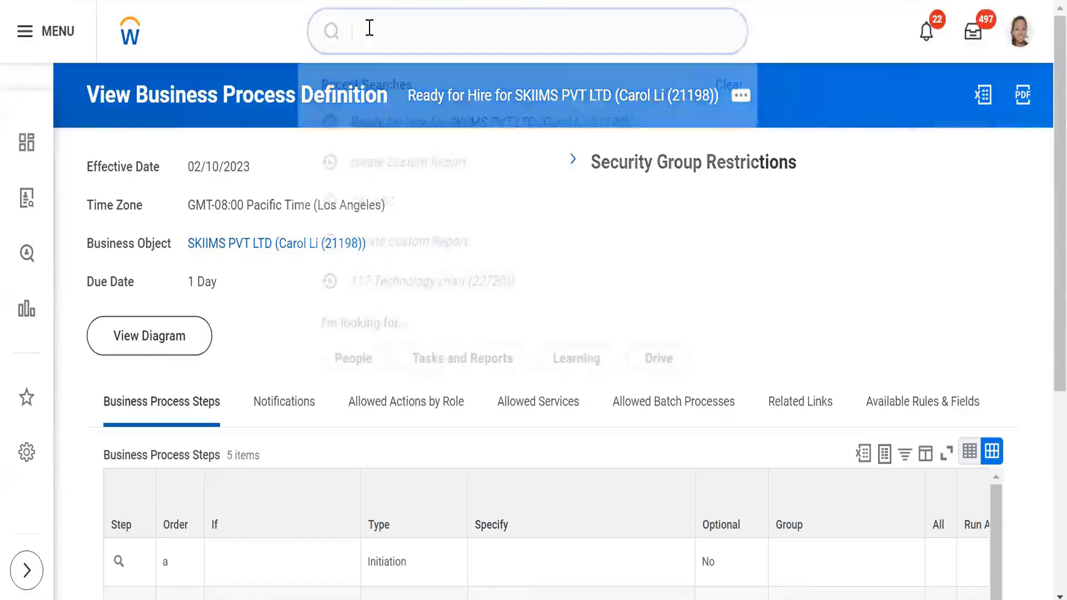
pyautogui.write('BP')
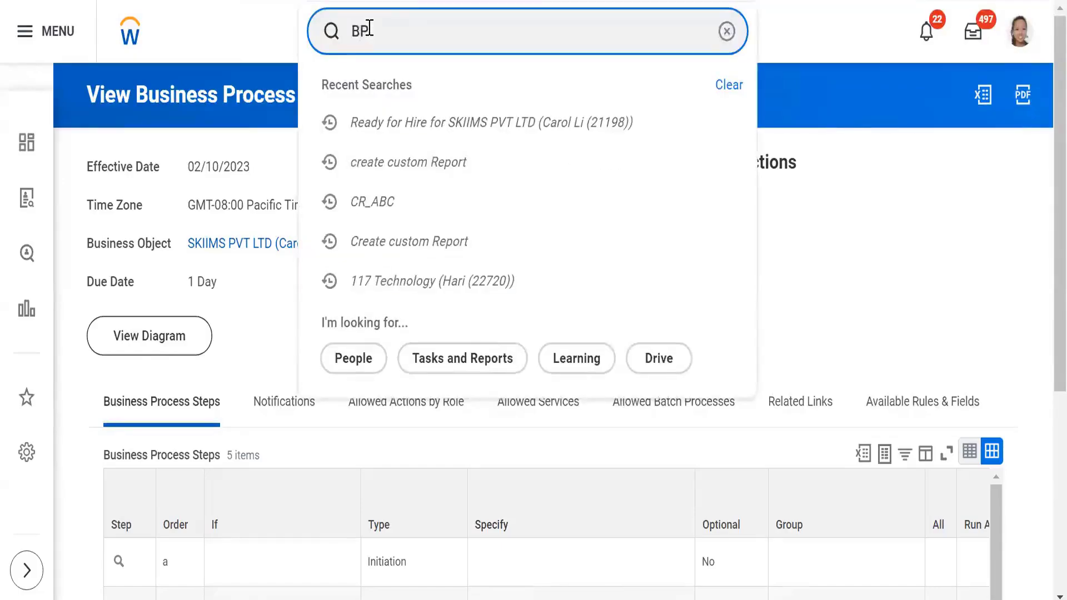
pyautogui.write(':')
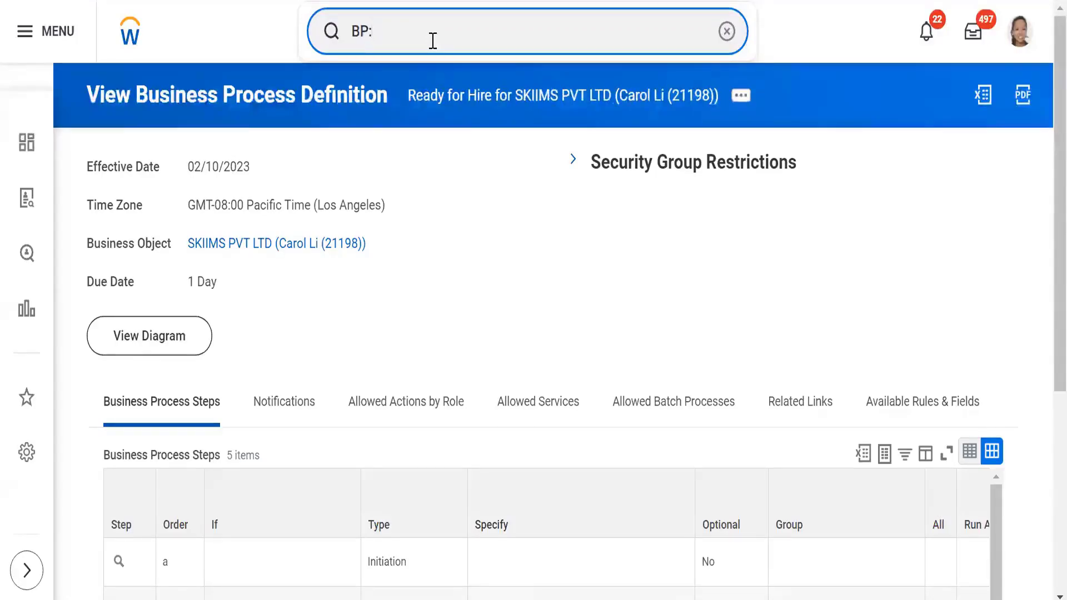
pyautogui.write('job')
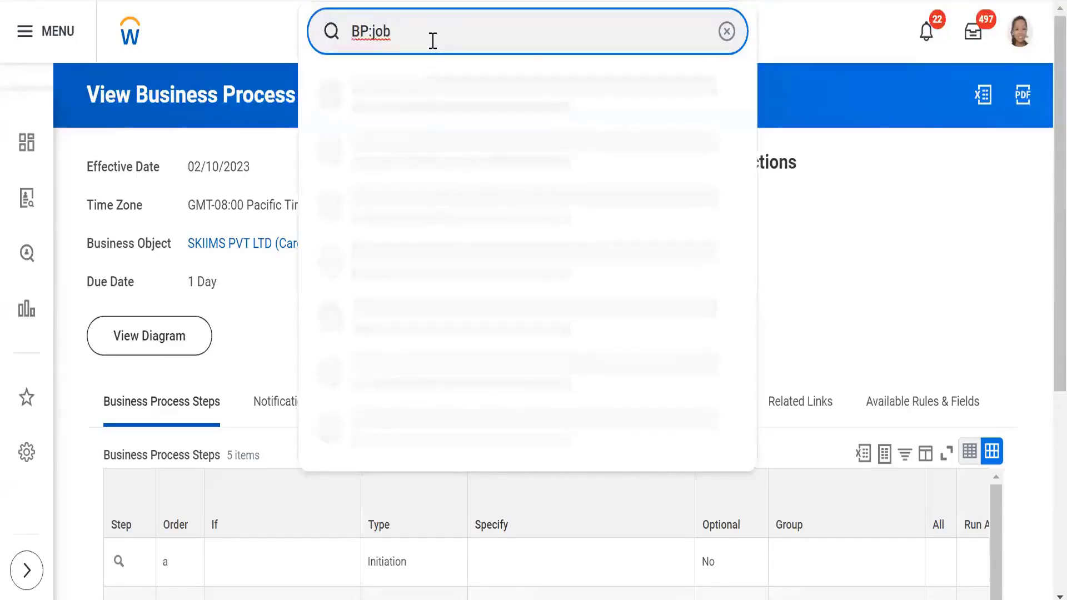
pyautogui.write(' application')
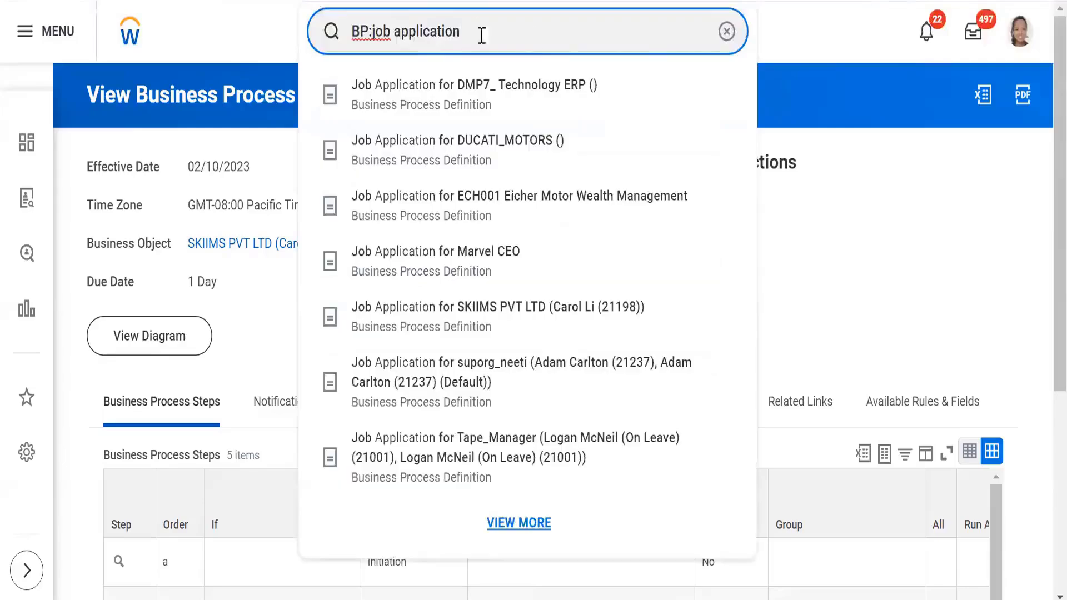
pyautogui.write(' skiims')
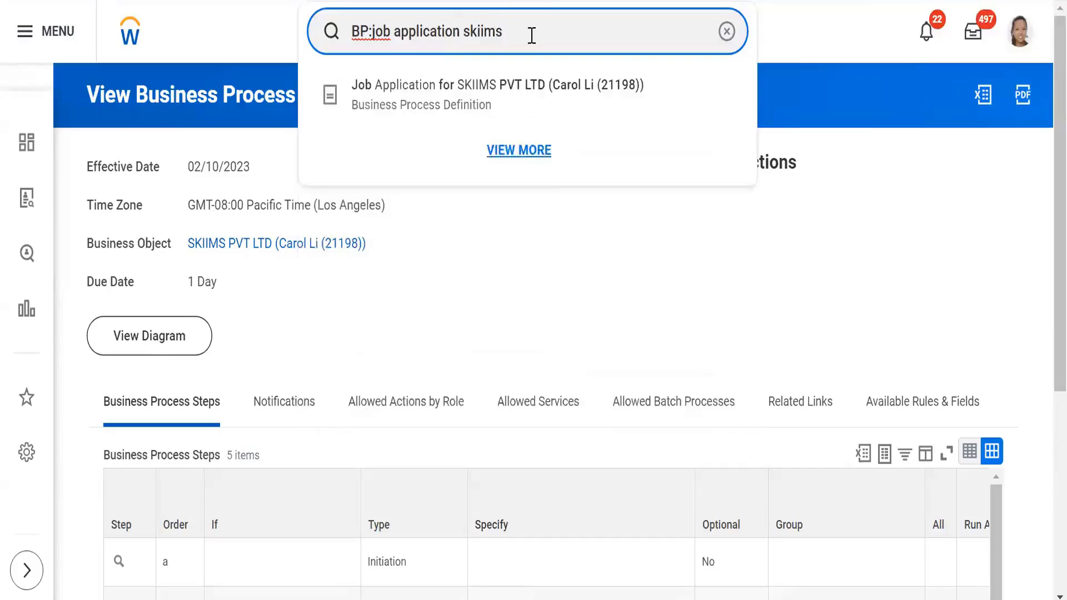
pyautogui.click(492, 100)
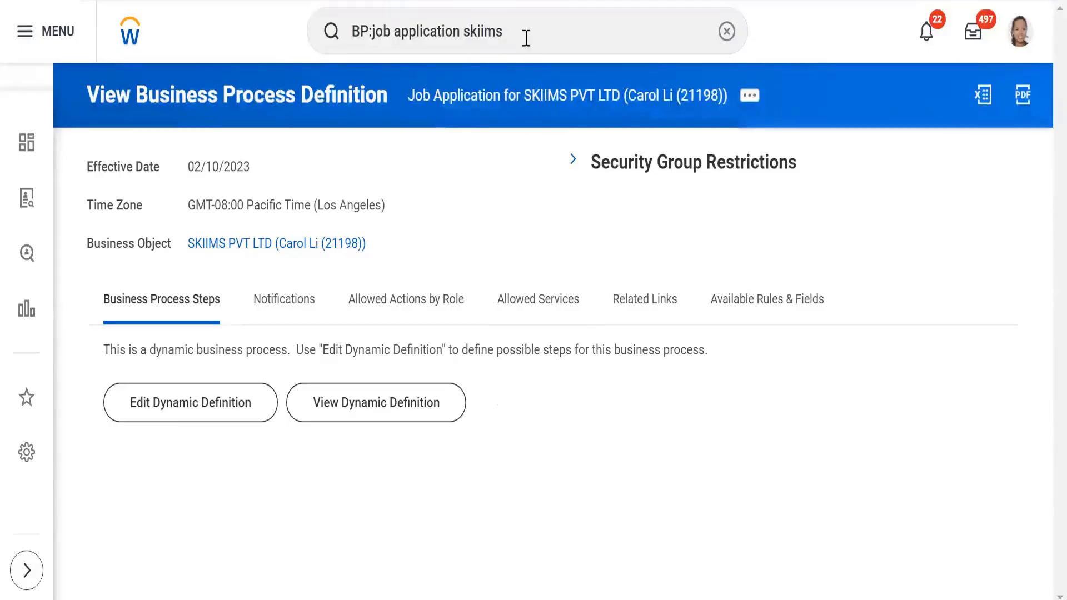
# Step: Open the Job Application dynamic definition for editing with effective date 02/10/2023 and the Pacific time zone
pyautogui.click(527, 35)
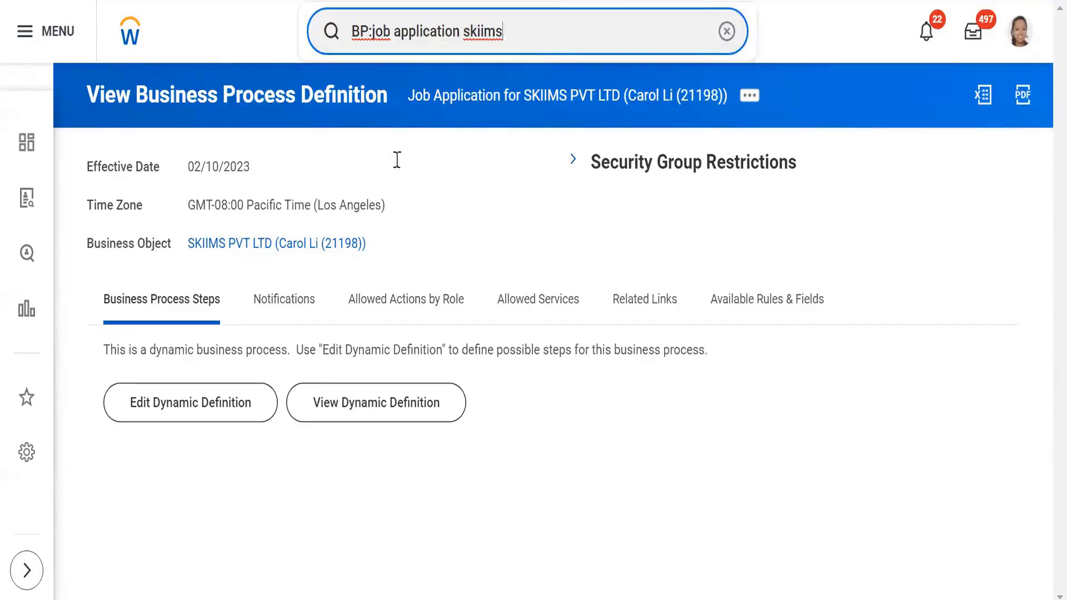
pyautogui.click(200, 406)
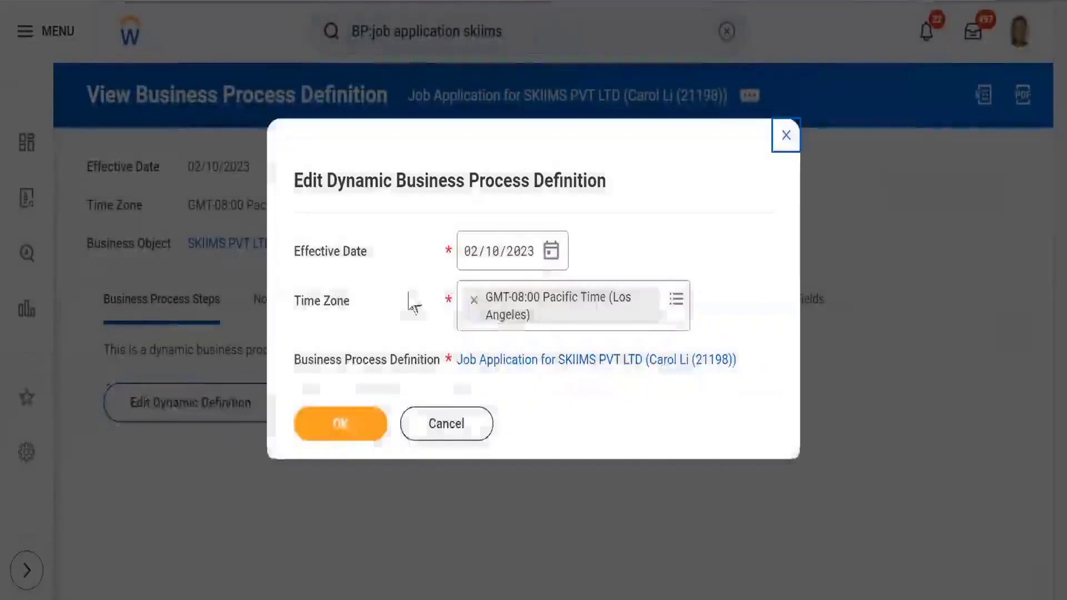
pyautogui.click(339, 438)
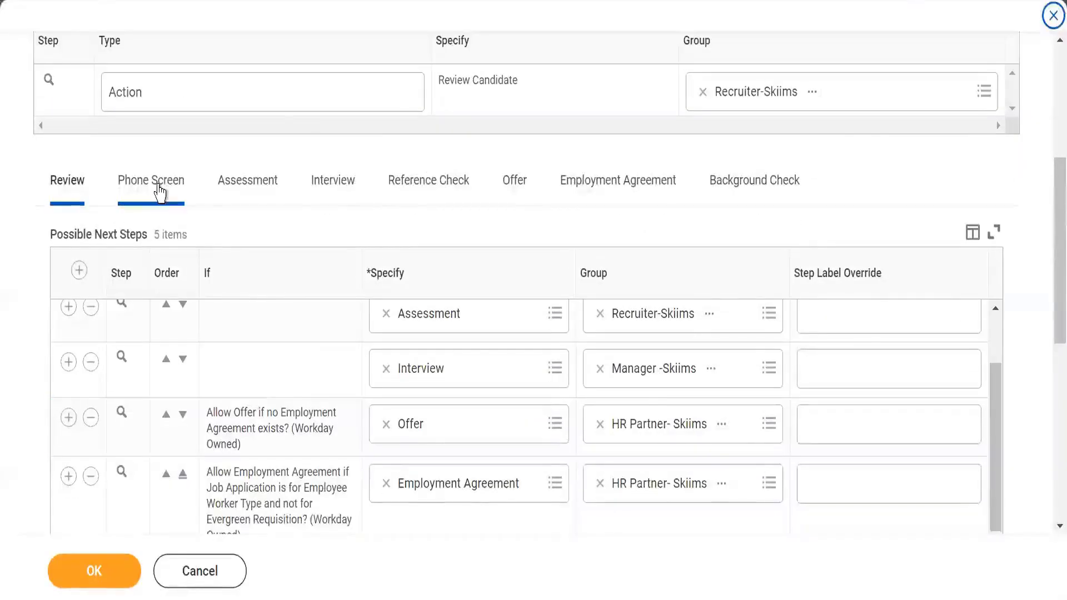
# Step: Examine the possible next steps and possible dispositions configured for the Phone Screen stage
pyautogui.click(161, 193)
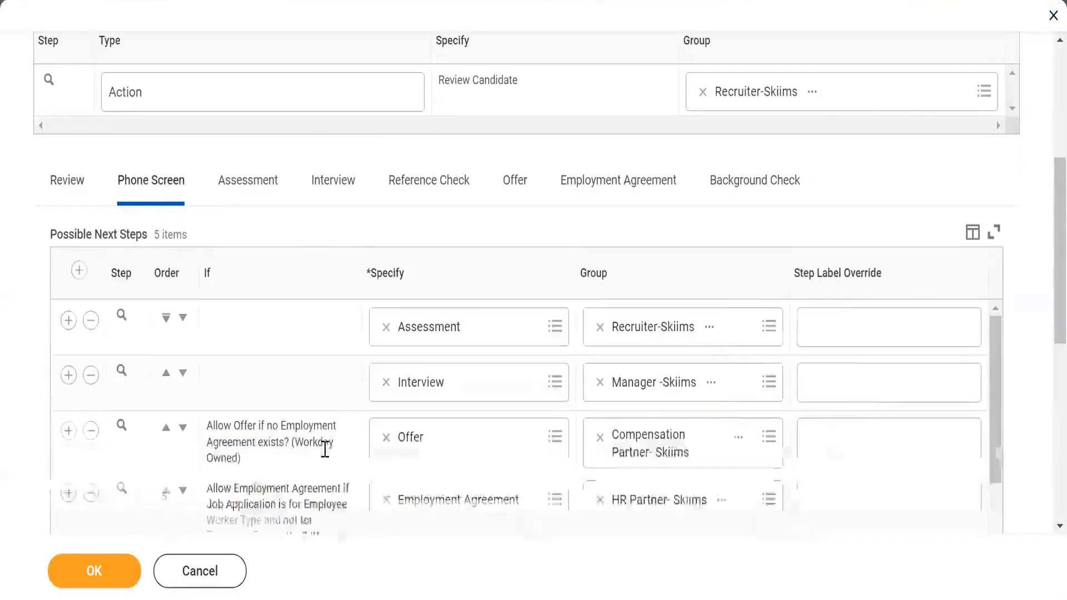
pyautogui.scroll(-1, 241, 319)
pyautogui.scroll(-5, 12, 400)
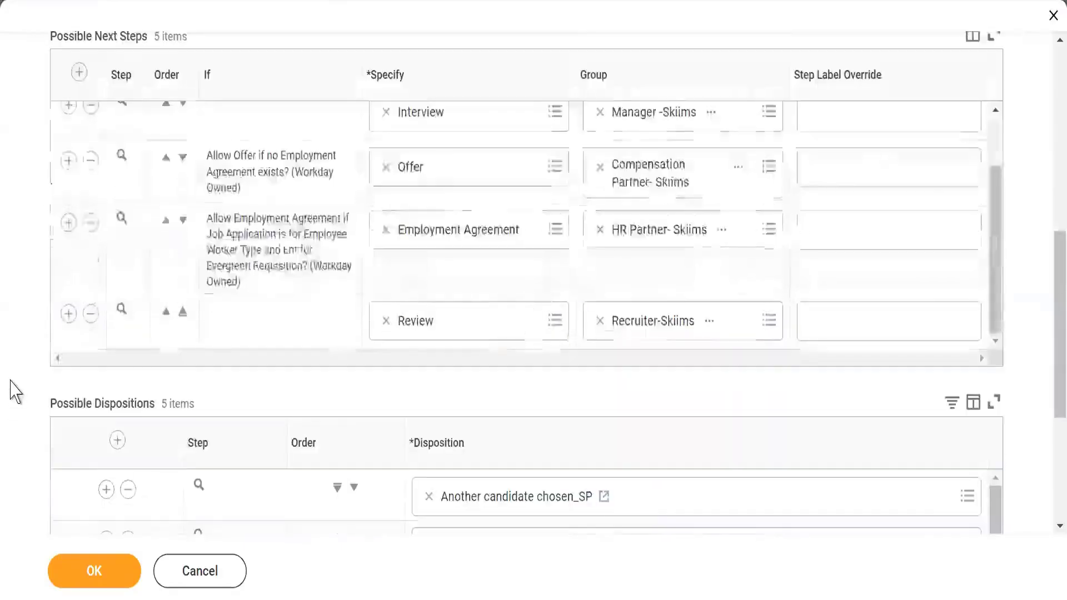
pyautogui.scroll(-2, 19, 407)
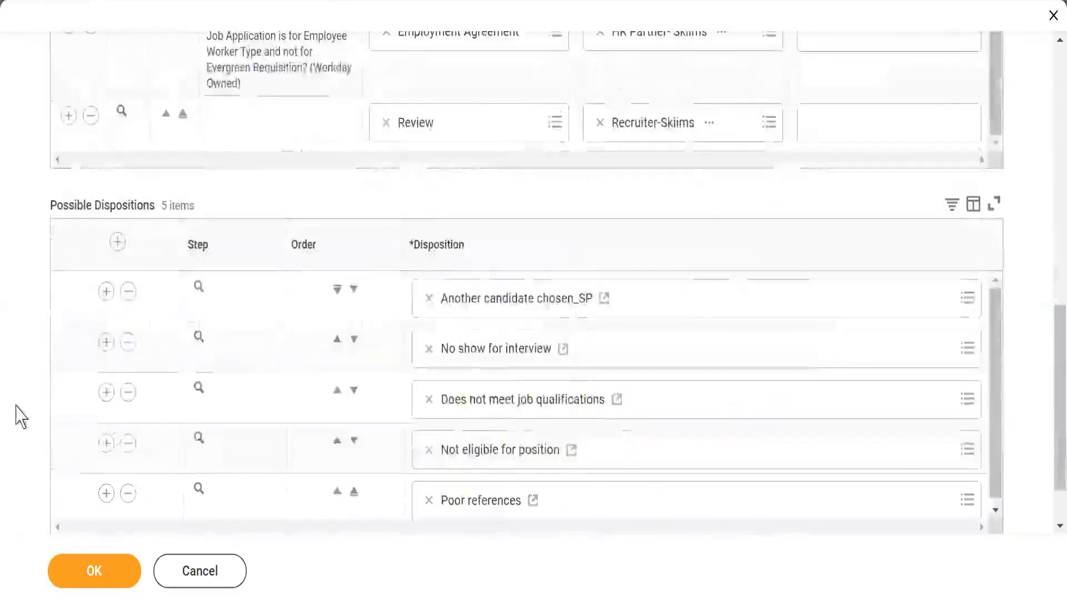
pyautogui.scroll(-1, 16, 416)
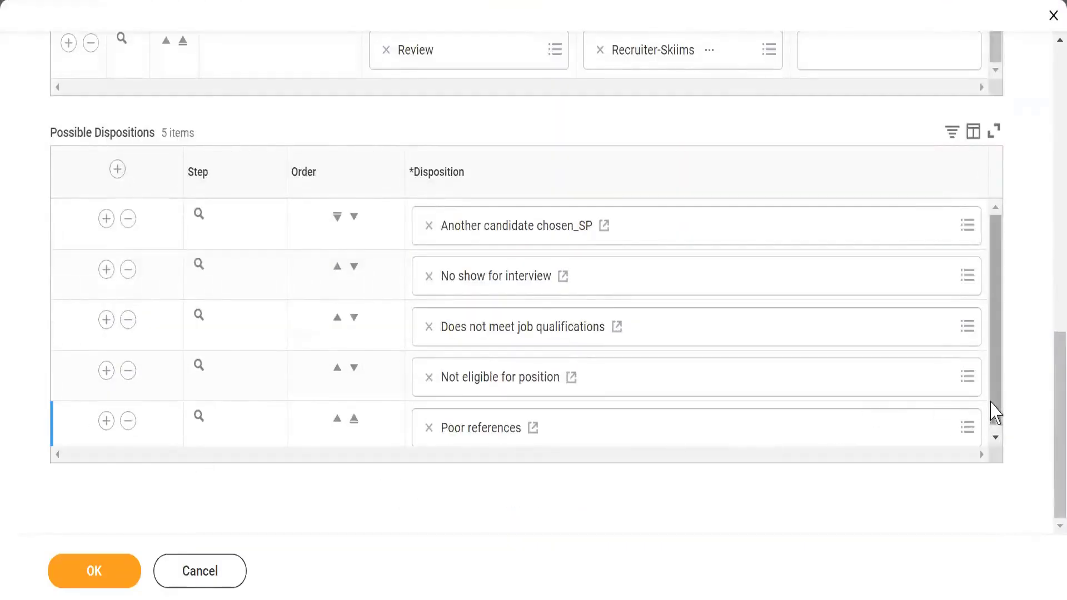
pyautogui.click(996, 437)
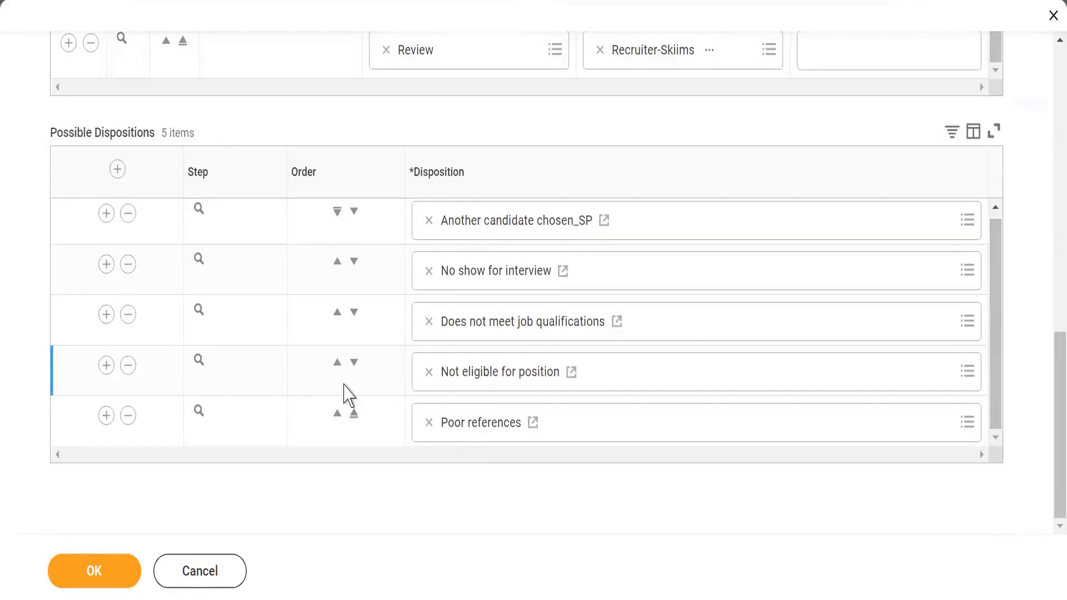
pyautogui.scroll(10, 631, 221)
pyautogui.scroll(5, 702, 226)
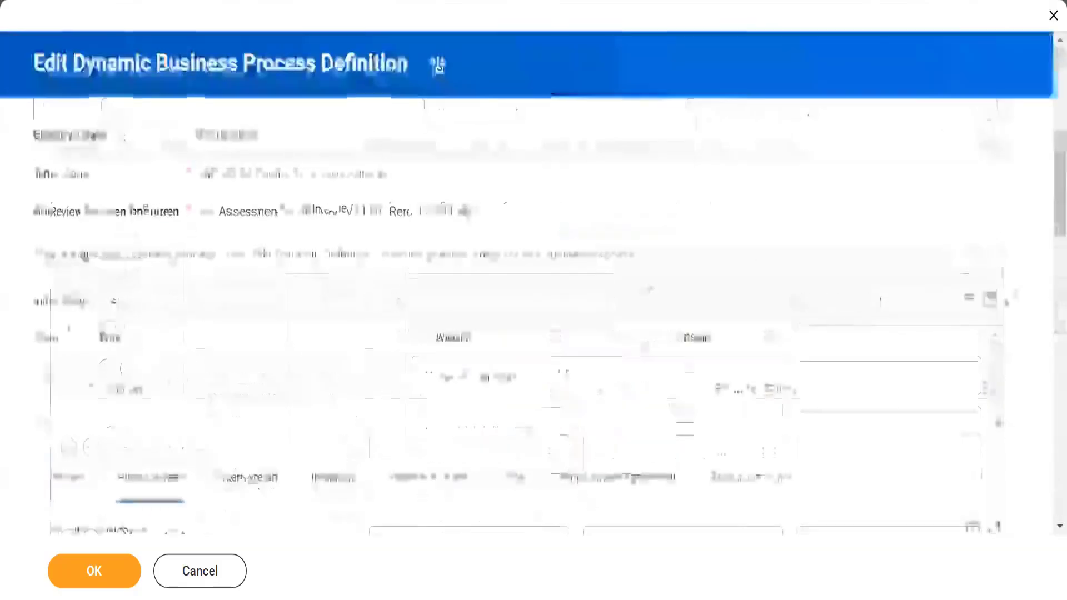
pyautogui.scroll(-4, 643, 303)
pyautogui.scroll(2, 667, 300)
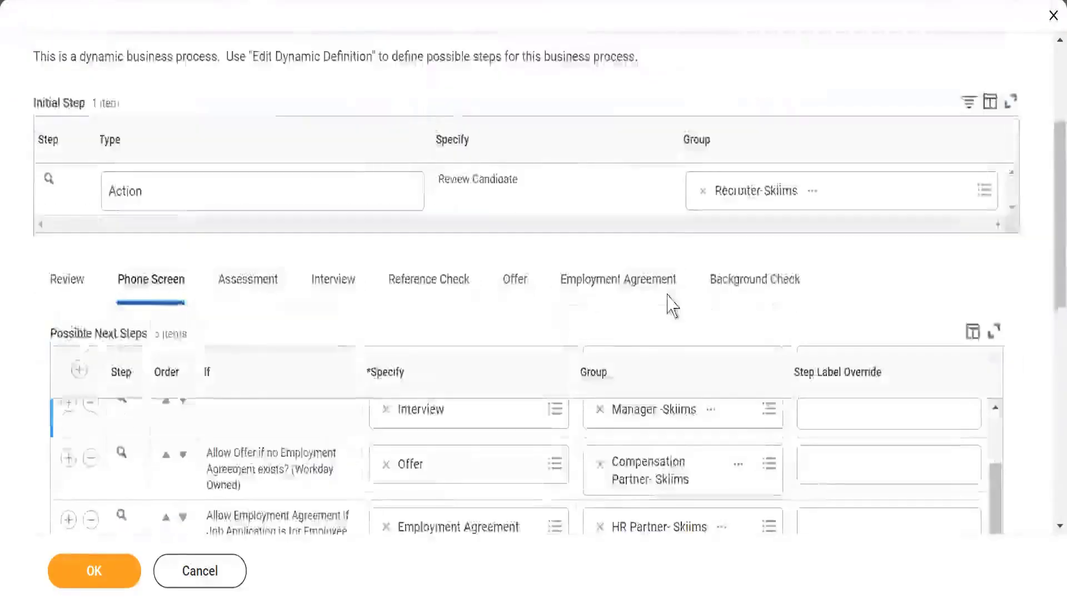
pyautogui.scroll(2, 668, 300)
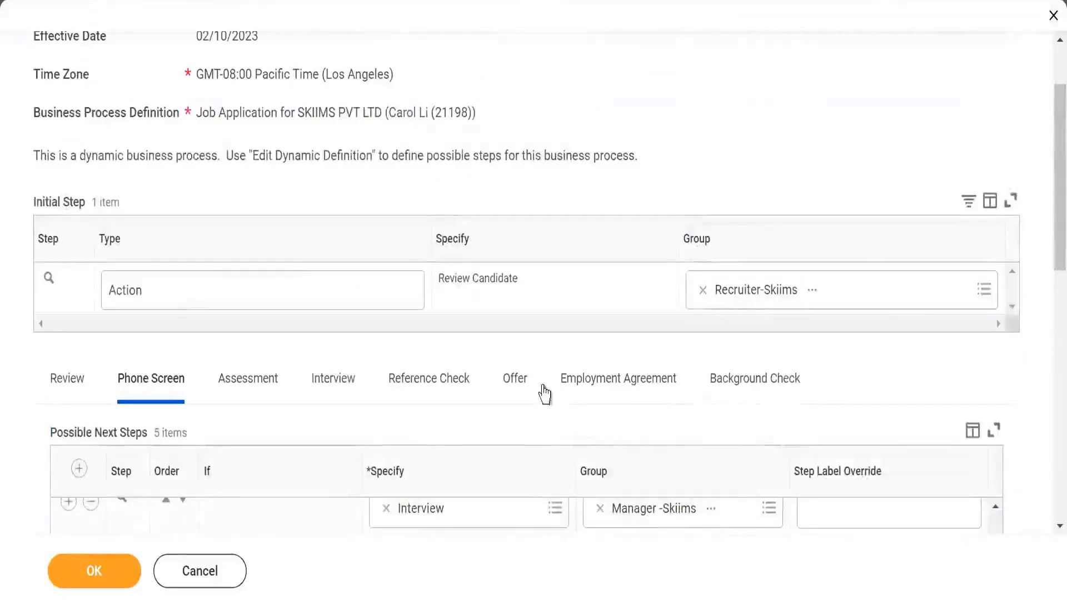
# Step: Examine the possible dispositions configured for the Background Check stage, including Hired for other job requisition
pyautogui.click(739, 393)
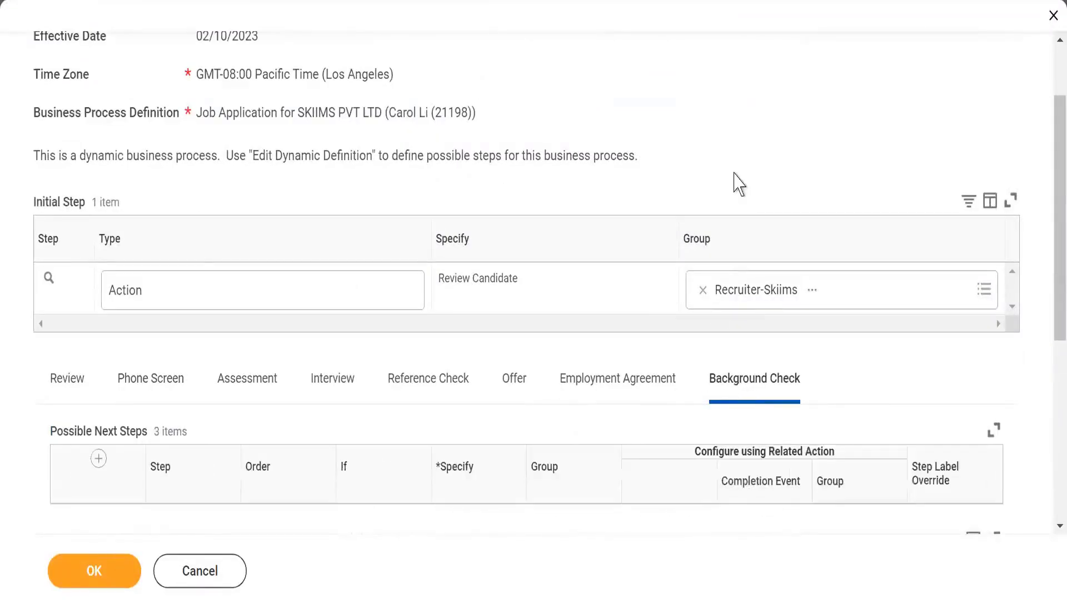
pyautogui.scroll(-15, 581, 350)
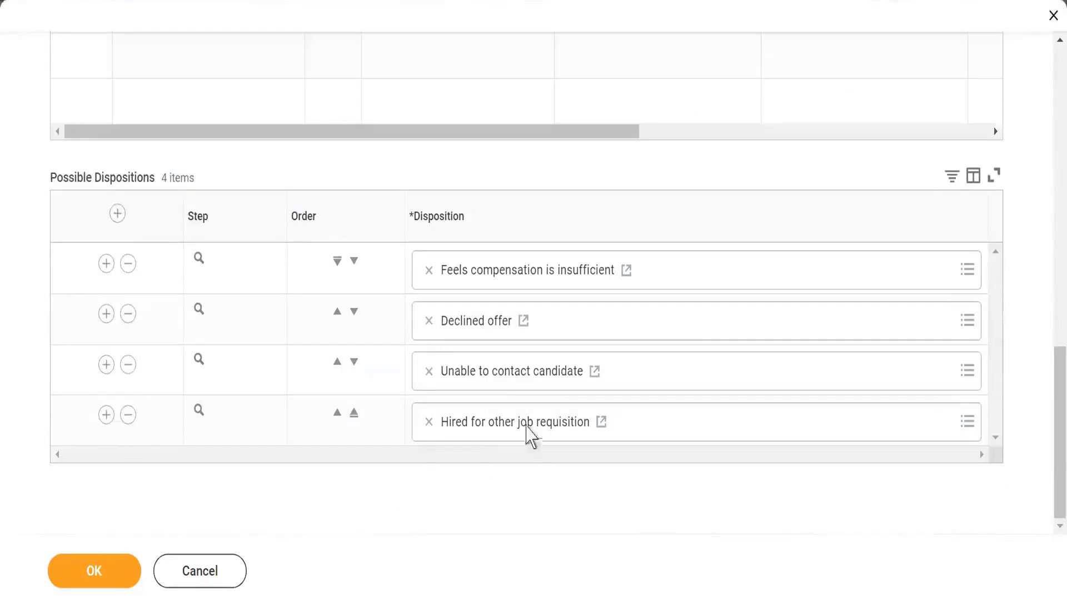
pyautogui.click(529, 437)
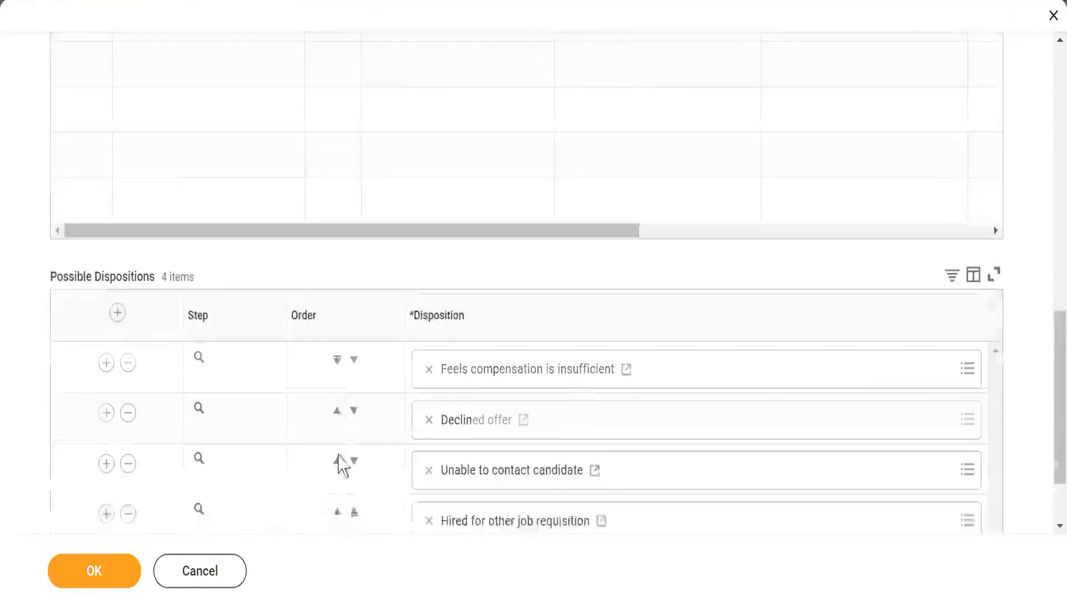
pyautogui.scroll(8, 334, 507)
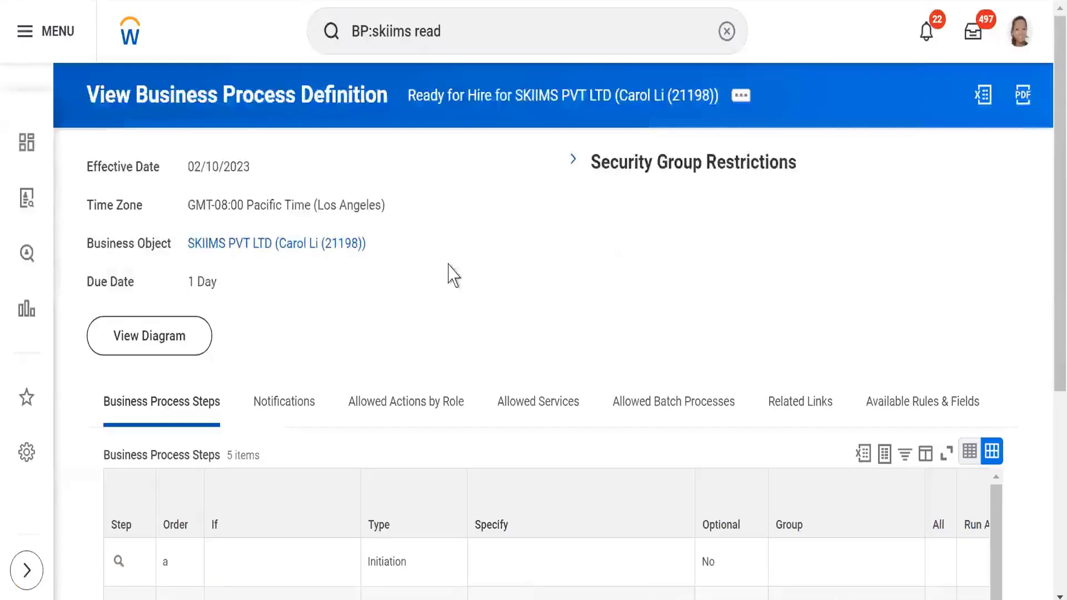
# Step: Review the Ready for Hire process steps down to Decline Remaining Jobs, and switch to the Recruiting Workflow.pptx presentation in PowerPoint
pyautogui.scroll(-5, 448, 276)
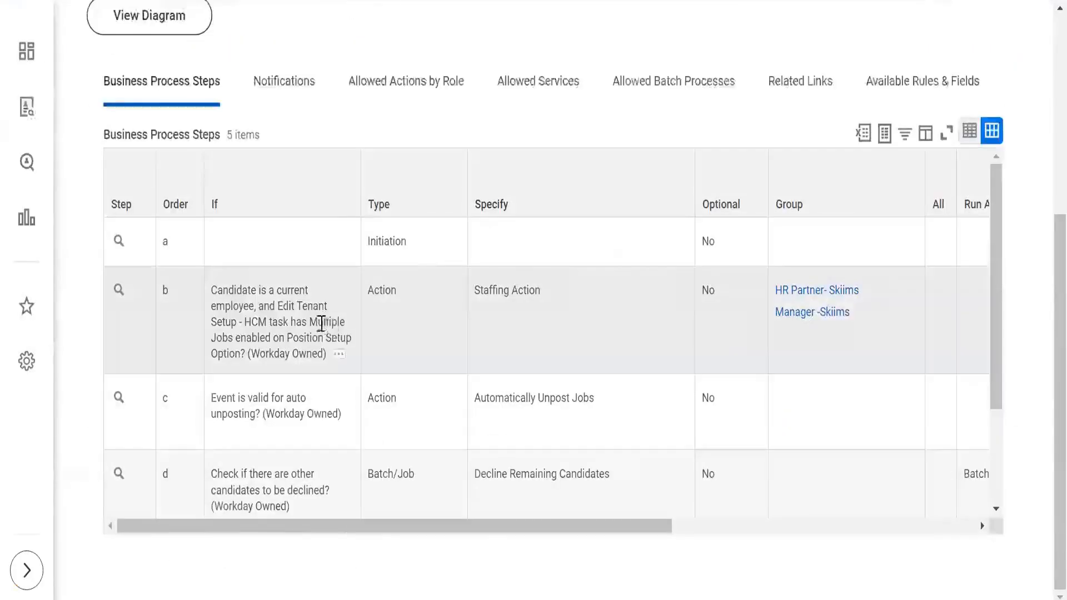
pyautogui.scroll(5, 345, 243)
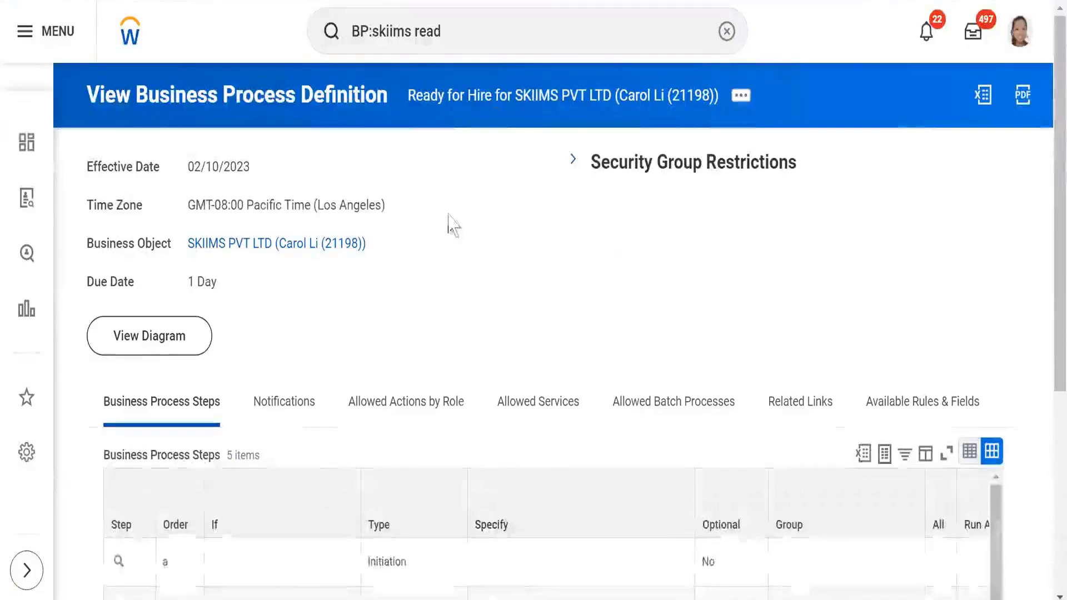
pyautogui.scroll(-5, 434, 318)
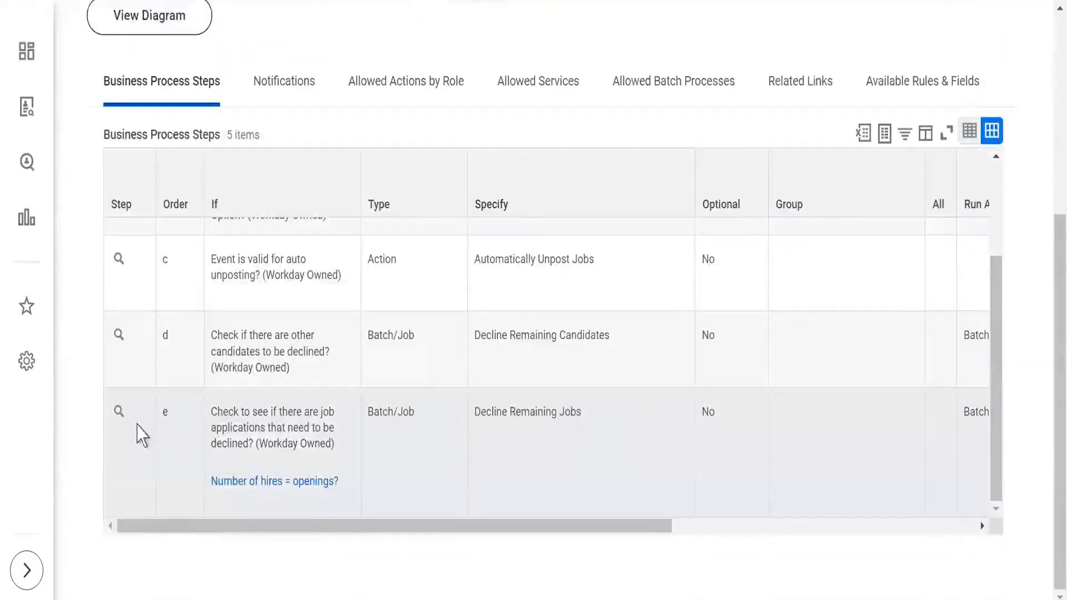
pyautogui.moveTo(139, 422)
pyautogui.moveTo(515, 417)
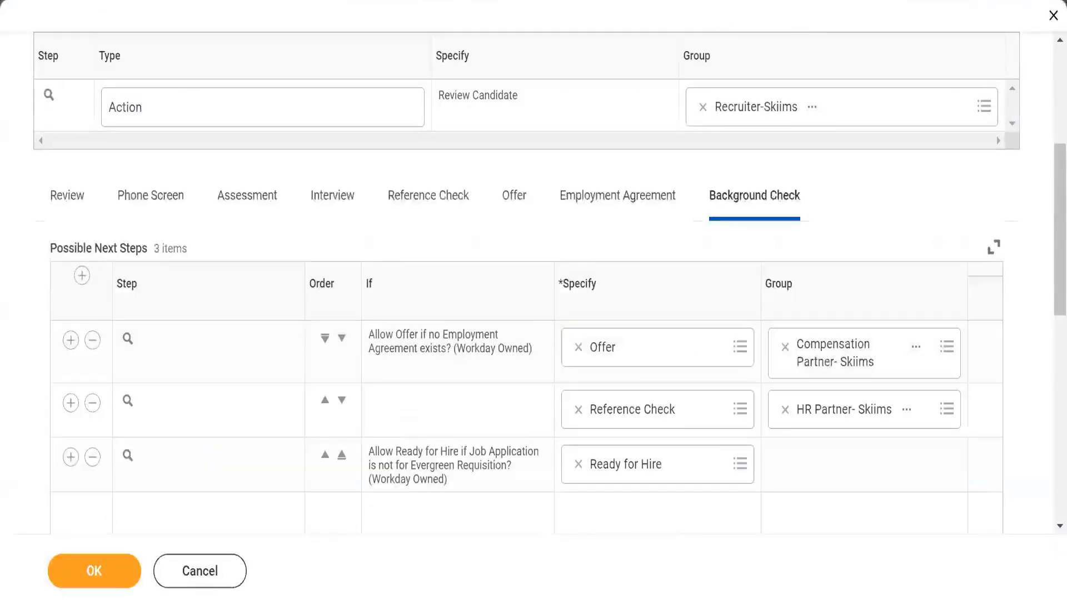
pyautogui.hotkey('alt', 'Tab')
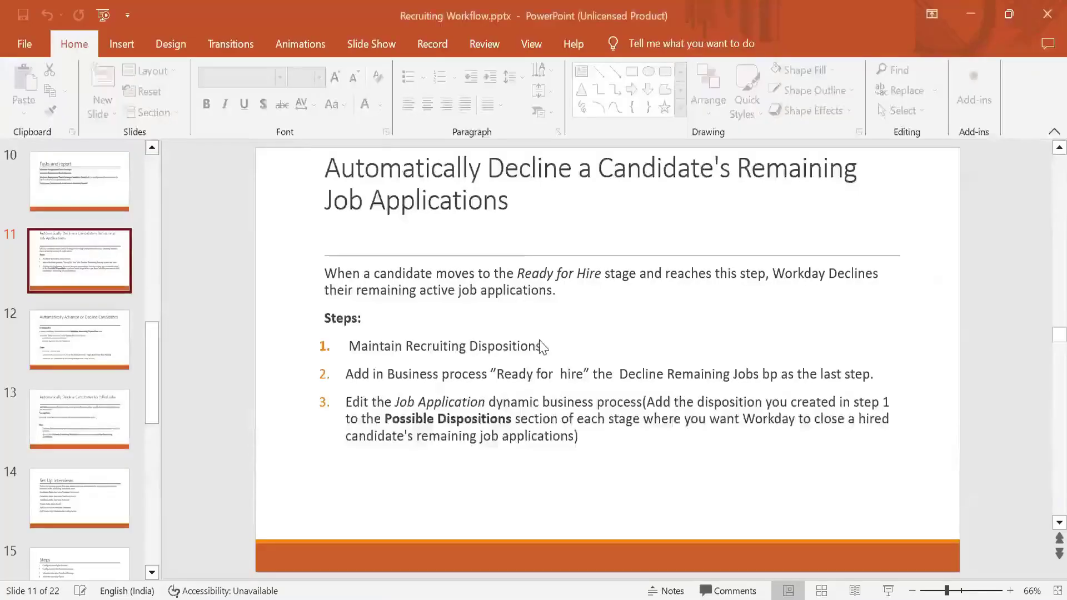